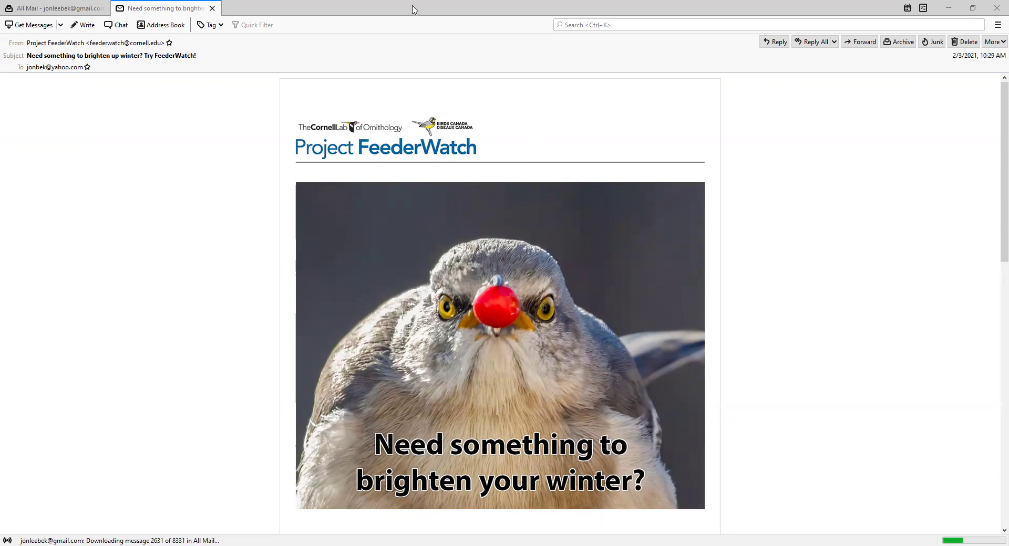
- Enable the Menu Bar from the tab bar's toolbar context menu
{"action": "right_click", "coordinate": [322, 8]}
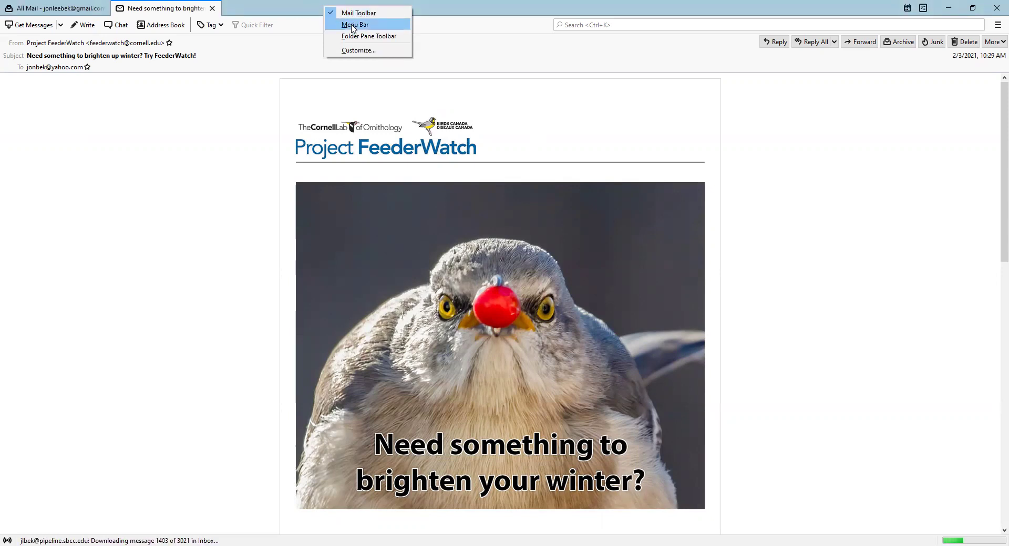
{"action": "right_click", "coordinate": [291, 6]}
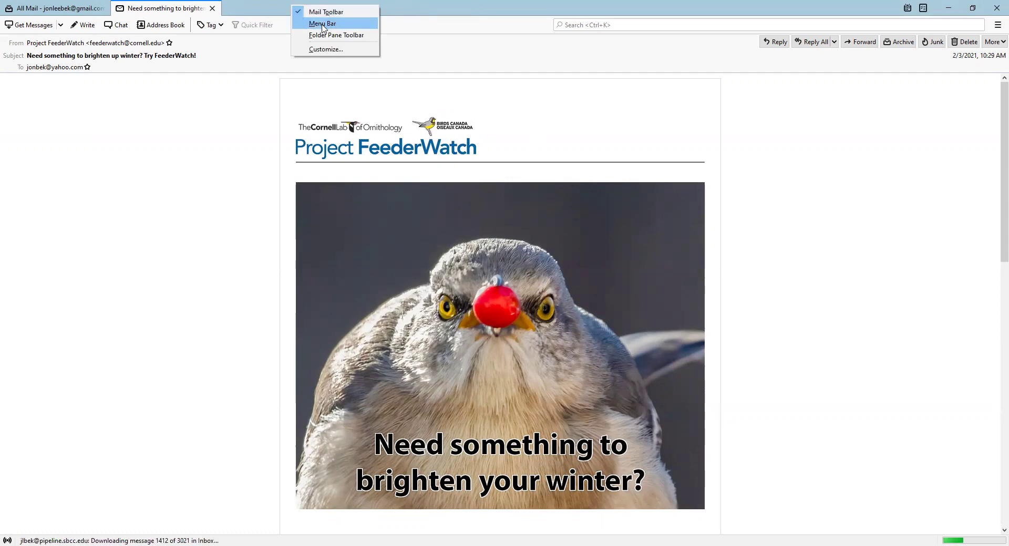
{"action": "left_click", "coordinate": [322, 23]}
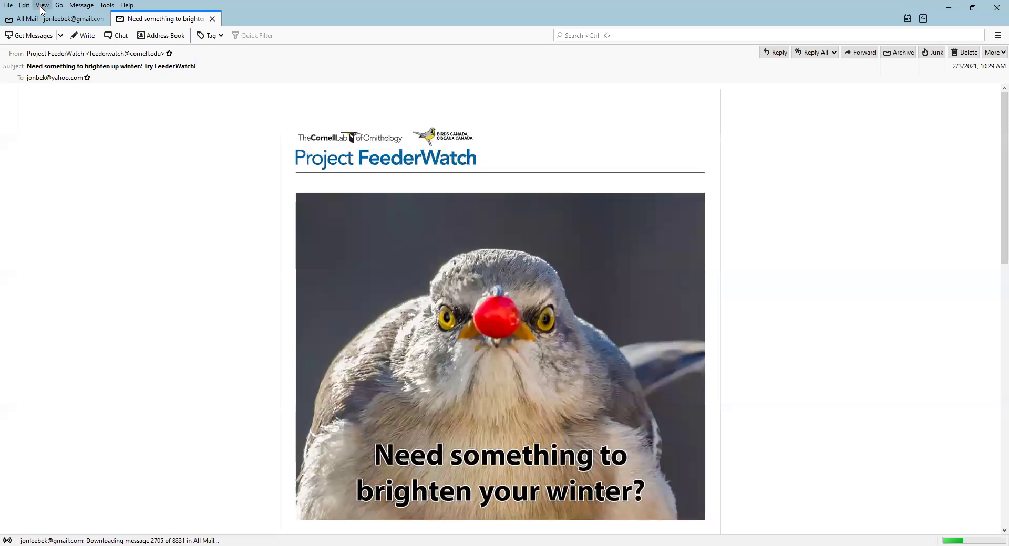
- Open the View menu to reach the Message Body As choices
{"action": "left_click", "coordinate": [42, 6]}
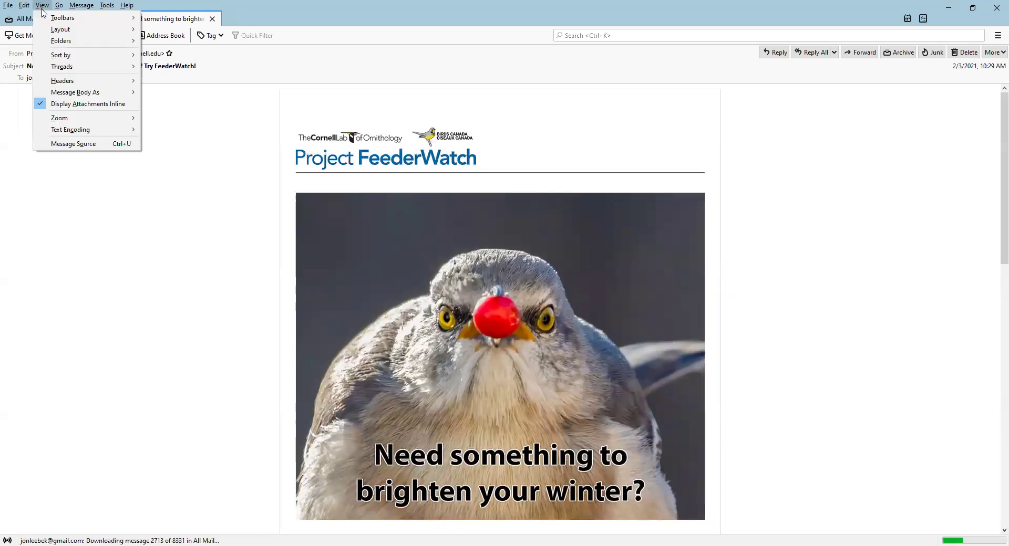
{"action": "mouse_move", "coordinate": [75, 92]}
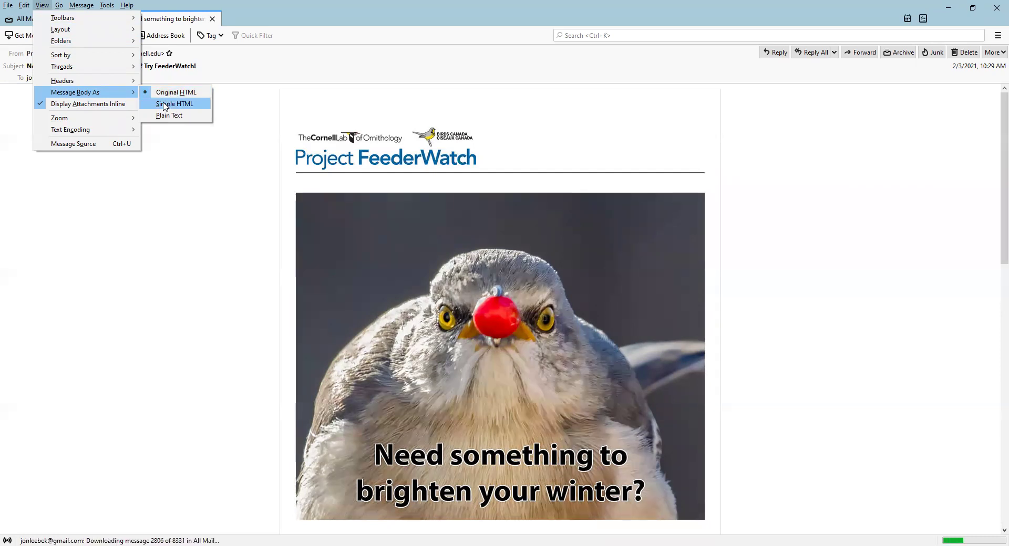
- Switch the message body to Simple HTML and scroll through the FeederWatch email and back up
{"action": "left_click", "coordinate": [164, 105]}
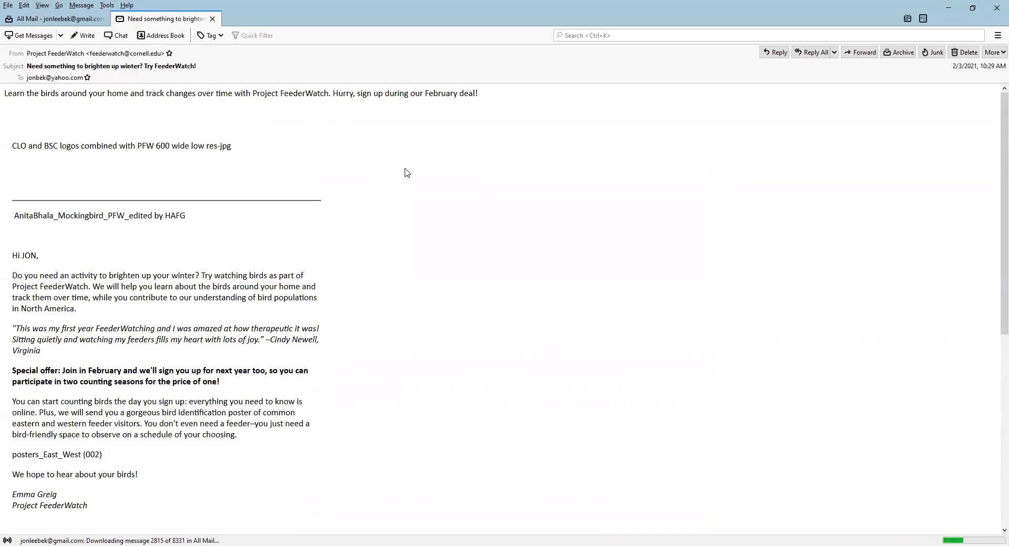
{"action": "scroll", "coordinate": [407, 172], "scroll_direction": "down", "scroll_amount": 1}
{"action": "scroll", "coordinate": [407, 173], "scroll_direction": "up", "scroll_amount": 1}
{"action": "scroll", "coordinate": [407, 172], "scroll_direction": "down", "scroll_amount": 3}
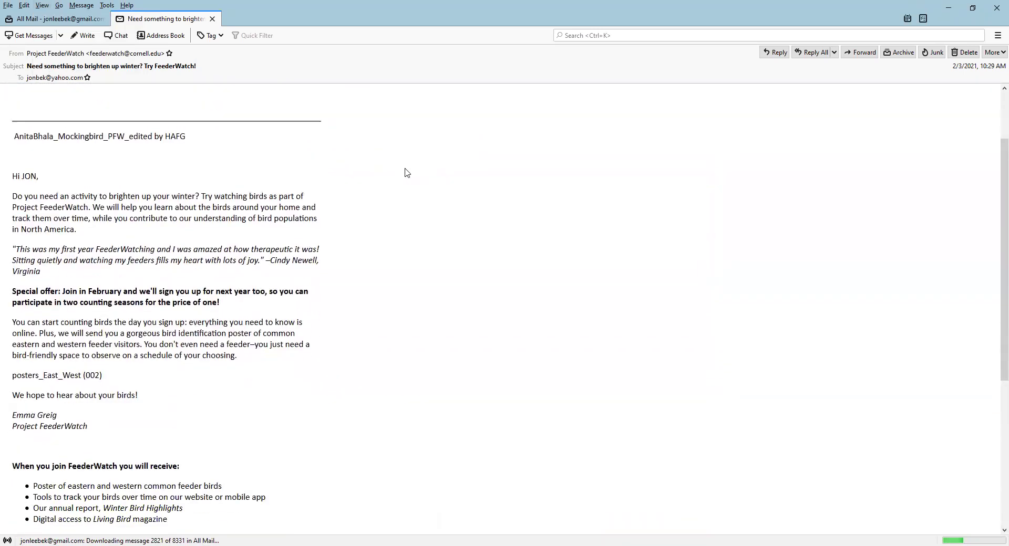
{"action": "scroll", "coordinate": [407, 173], "scroll_direction": "down", "scroll_amount": 3}
{"action": "scroll", "coordinate": [406, 171], "scroll_direction": "down", "scroll_amount": 5}
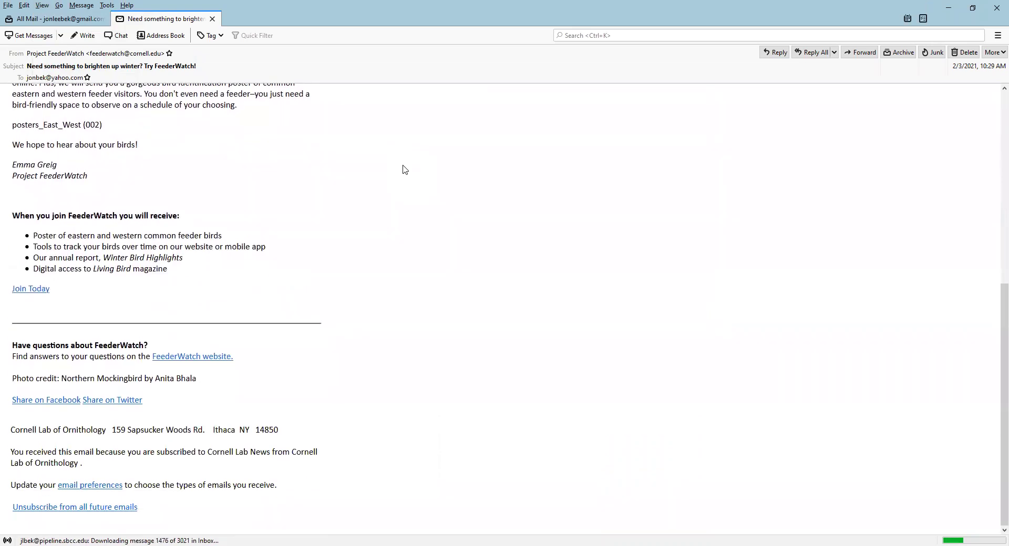
{"action": "scroll", "coordinate": [403, 170], "scroll_direction": "up", "scroll_amount": 1}
{"action": "scroll", "coordinate": [403, 169], "scroll_direction": "up", "scroll_amount": 2}
{"action": "scroll", "coordinate": [404, 170], "scroll_direction": "up", "scroll_amount": 5}
{"action": "scroll", "coordinate": [404, 169], "scroll_direction": "up", "scroll_amount": 3}
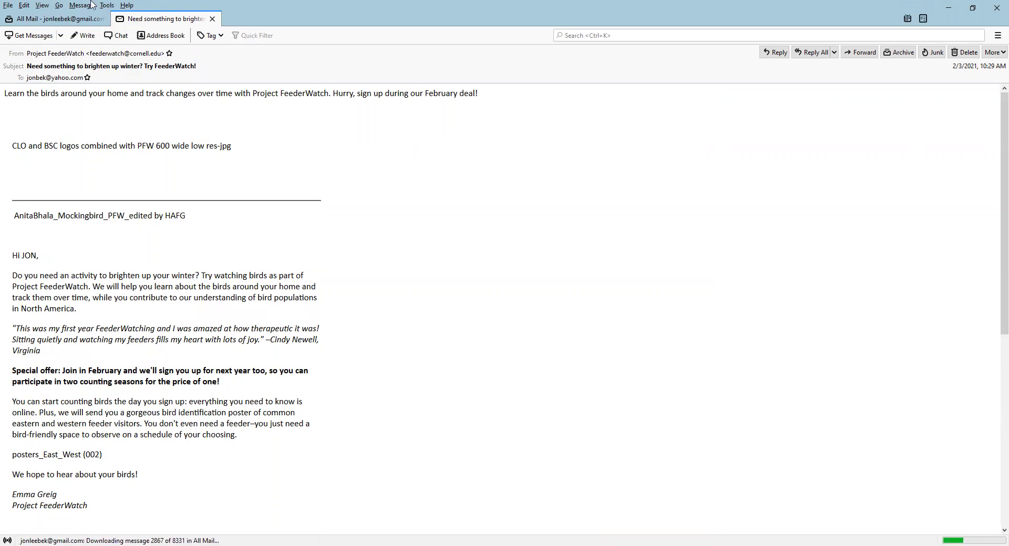
- Set View > Message Body As to Plain Text
{"action": "left_click", "coordinate": [42, 6]}
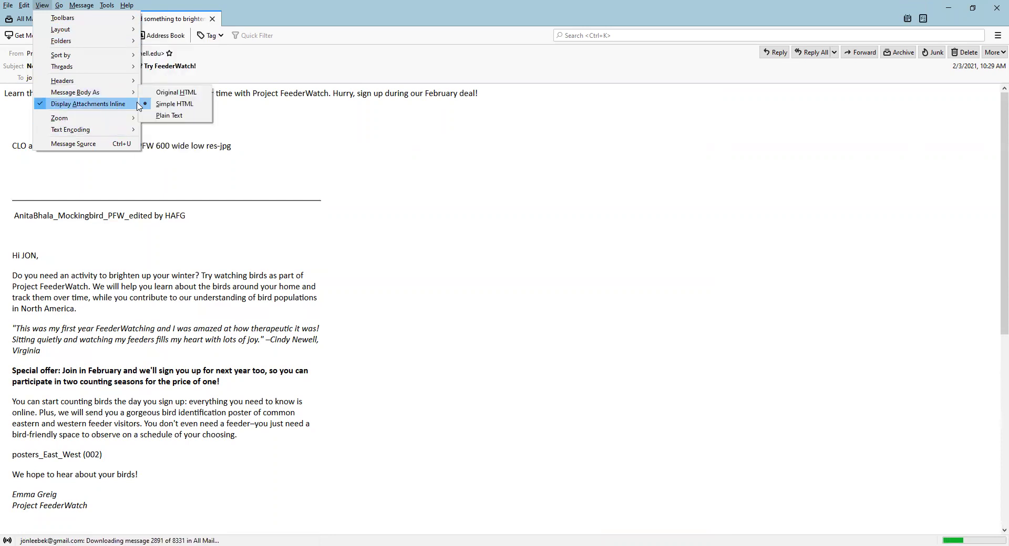
{"action": "left_click", "coordinate": [170, 116]}
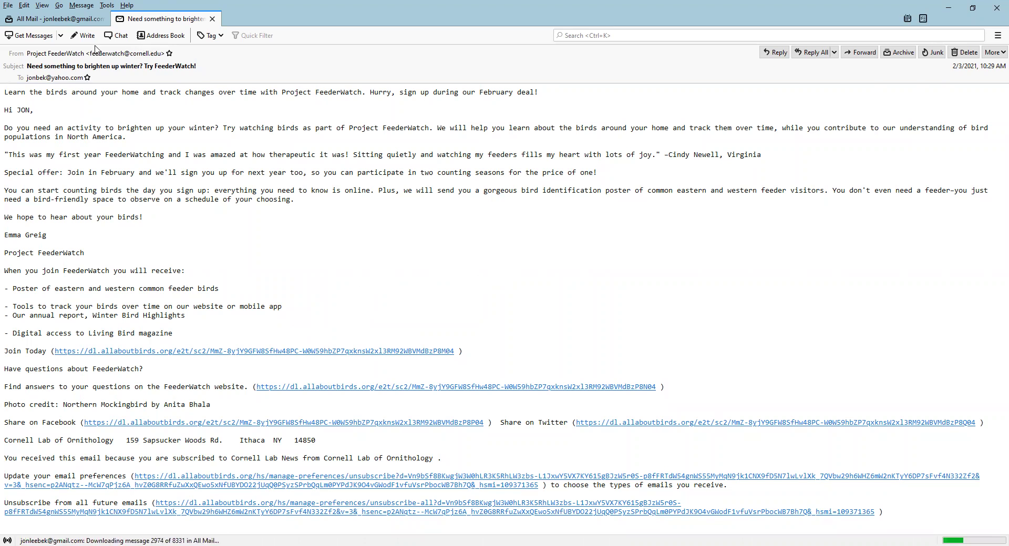
- Set View > Message Body As back to Original HTML
{"action": "left_click", "coordinate": [42, 7]}
{"action": "mouse_move", "coordinate": [75, 93]}
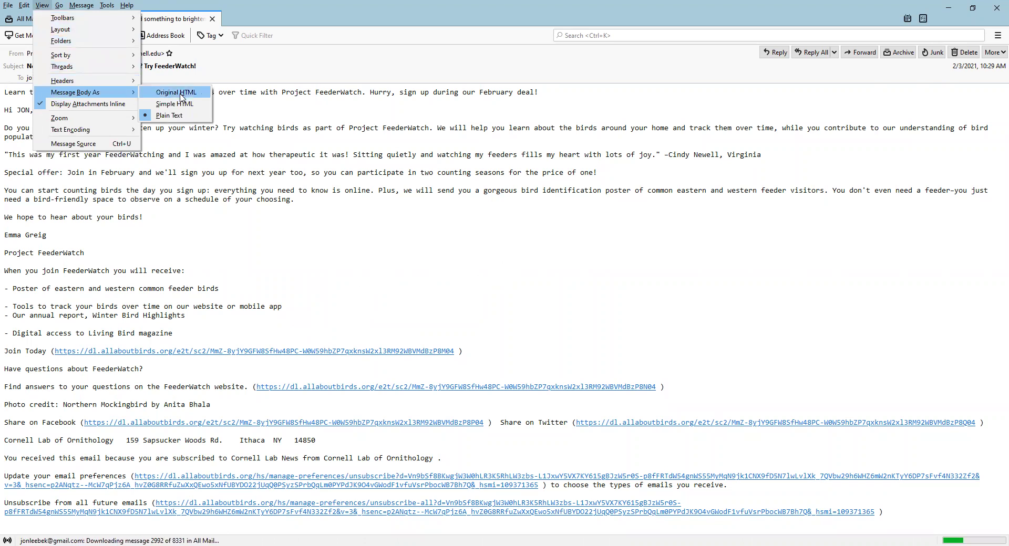
{"action": "left_click", "coordinate": [181, 94]}
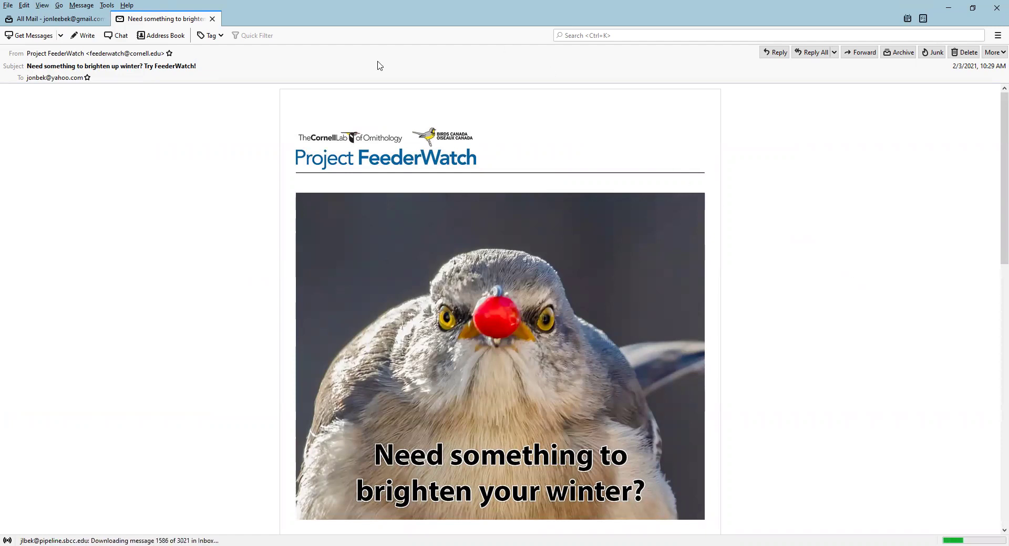
- Zoom in on the email once with View > Zoom > Zoom In
{"action": "left_click", "coordinate": [42, 6]}
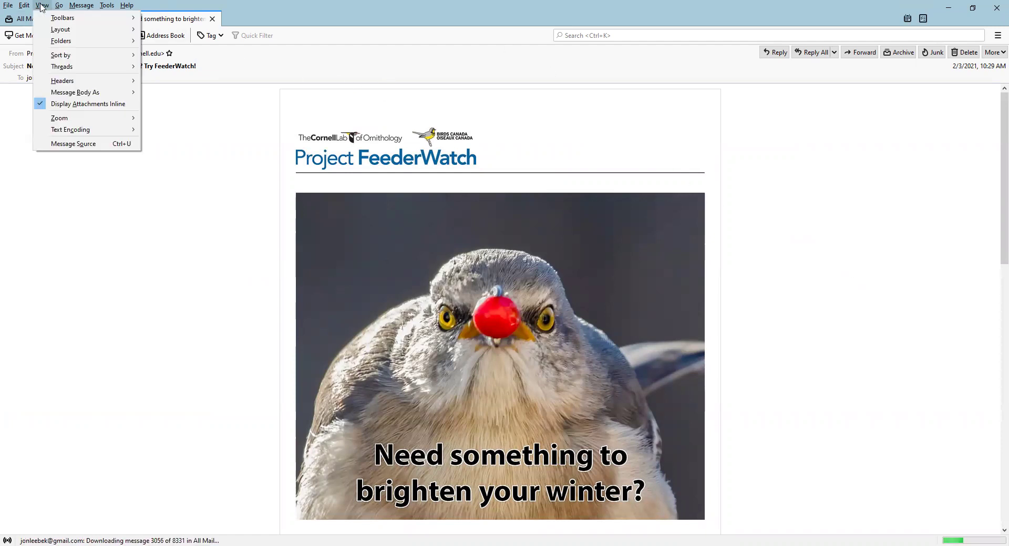
{"action": "mouse_move", "coordinate": [60, 118]}
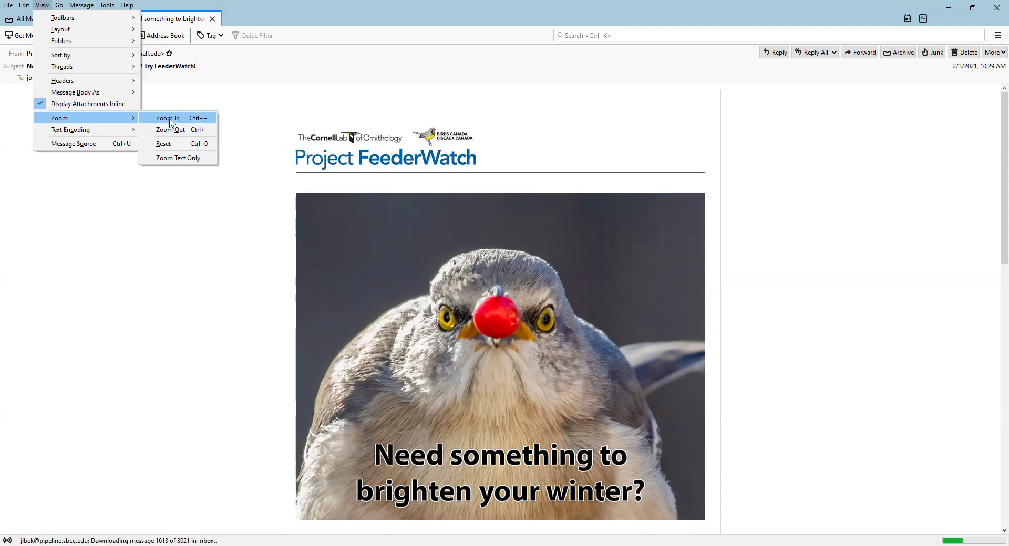
{"action": "left_click", "coordinate": [170, 122]}
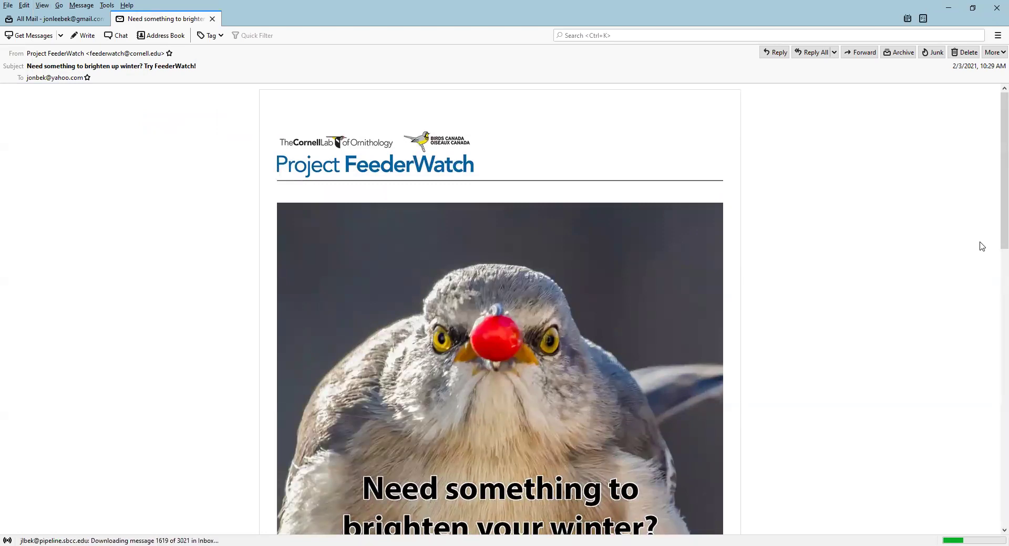
- Zoom in two steps with Ctrl++, out three with Ctrl+-, then press Ctrl+0
{"action": "key", "text": "ctrl+plus"}
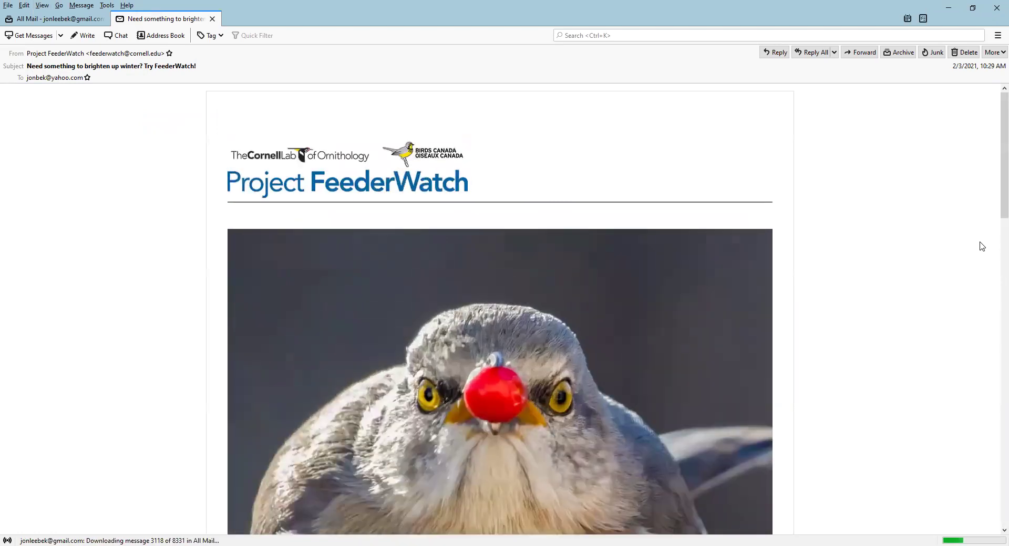
{"action": "key", "text": "ctrl+plus"}
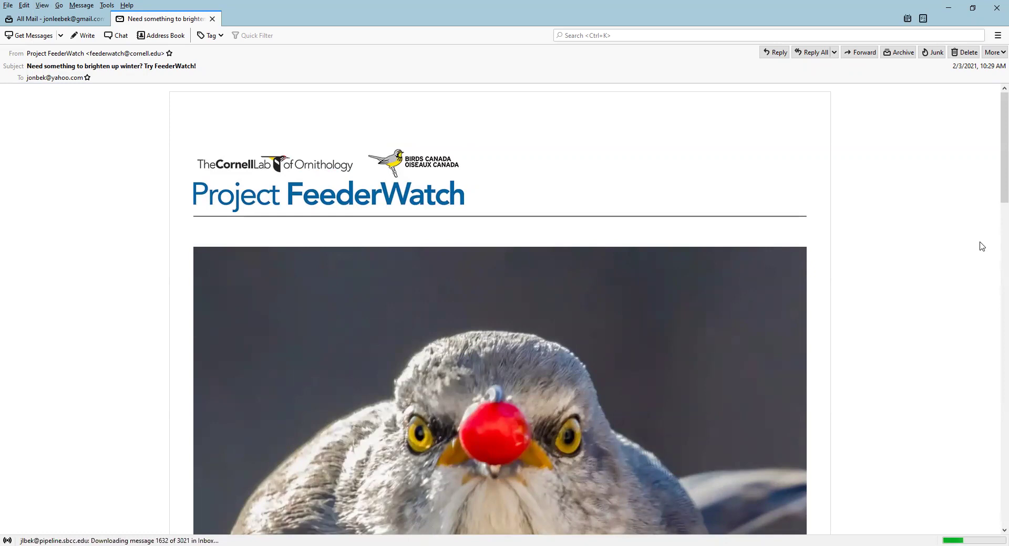
{"action": "key", "text": "ctrl+minus"}
{"action": "key", "text": "ctrl+minus"}
{"action": "key", "text": "ctrl+minus"}
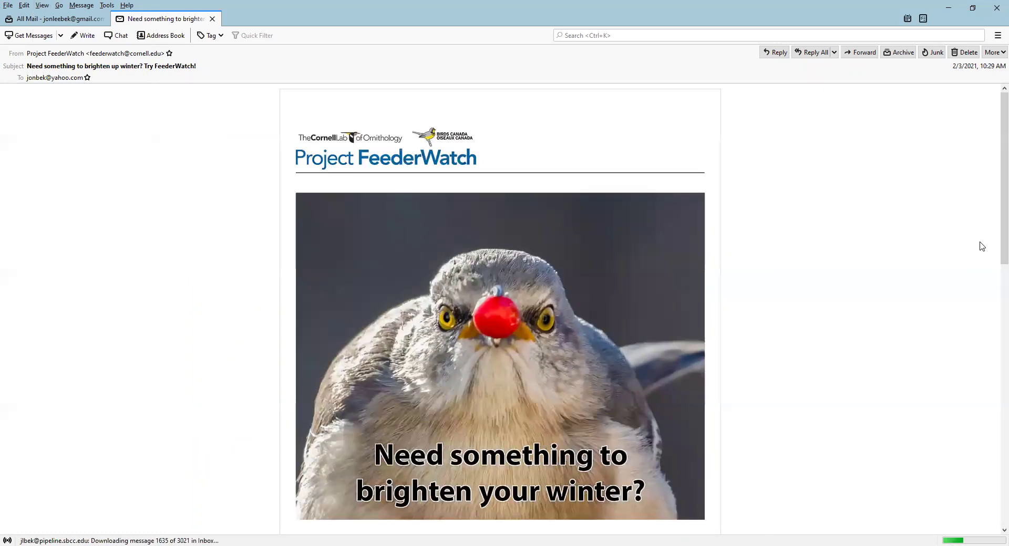
{"action": "key", "text": "ctrl+minus"}
{"action": "key", "text": "ctrl+minus"}
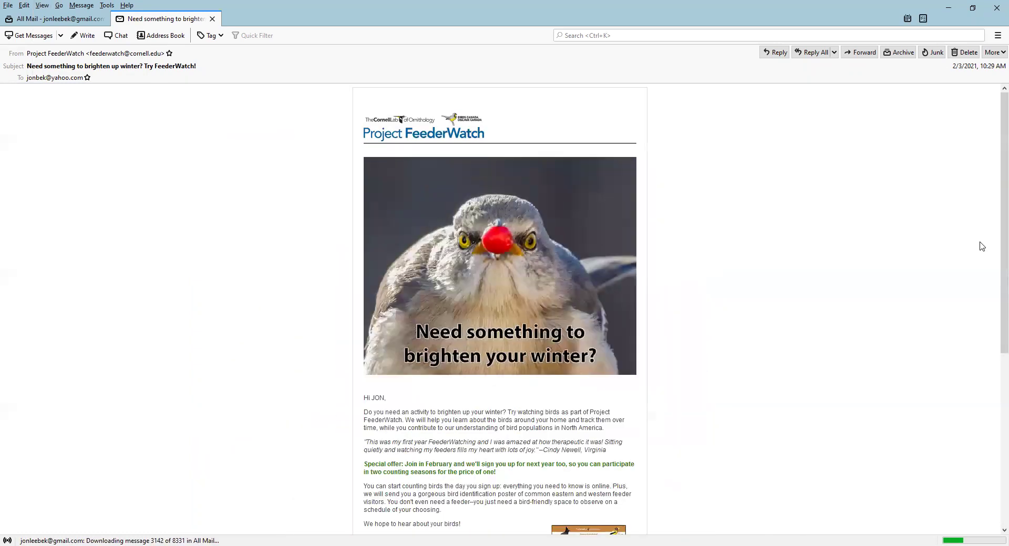
{"action": "key", "text": "ctrl+minus"}
{"action": "key", "text": "ctrl+minus"}
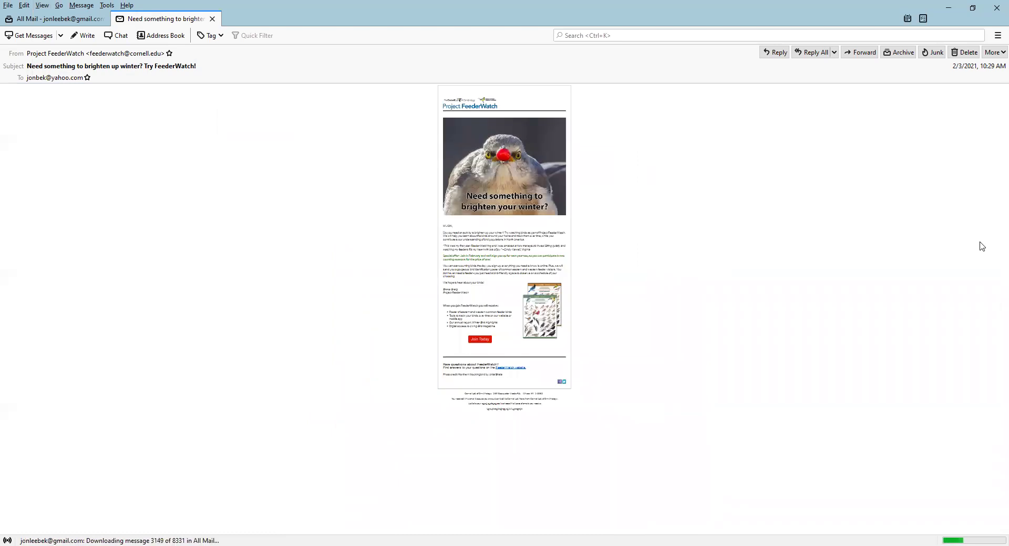
{"action": "key", "text": "ctrl+0"}
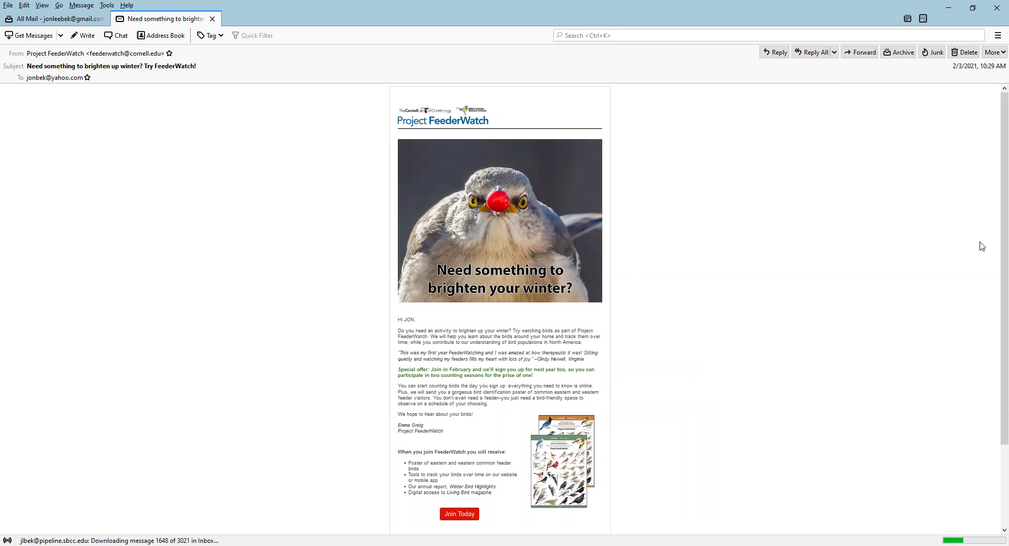
- Reset the email zoom to 100% with View > Zoom > Reset
{"action": "left_click", "coordinate": [8, 5]}
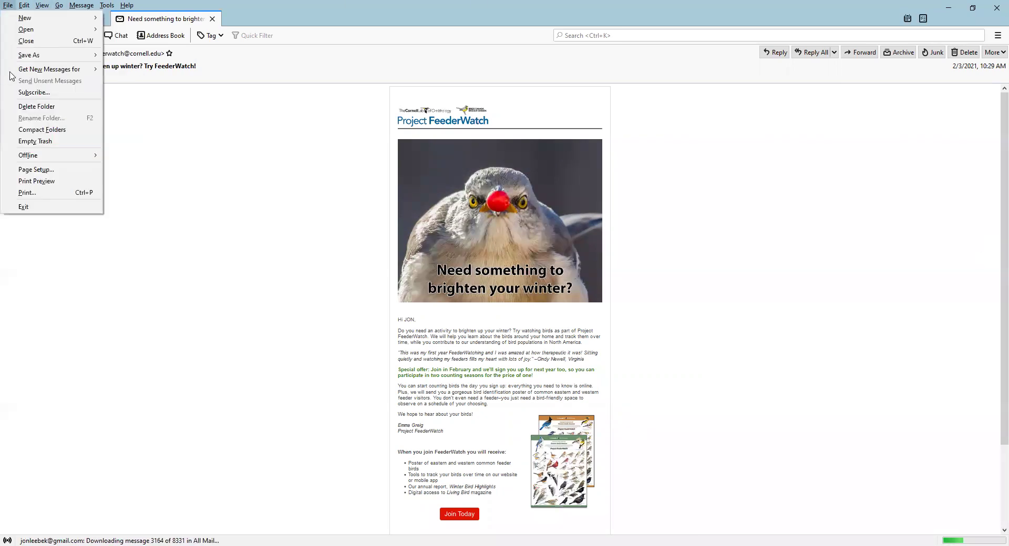
{"action": "left_click", "coordinate": [41, 6]}
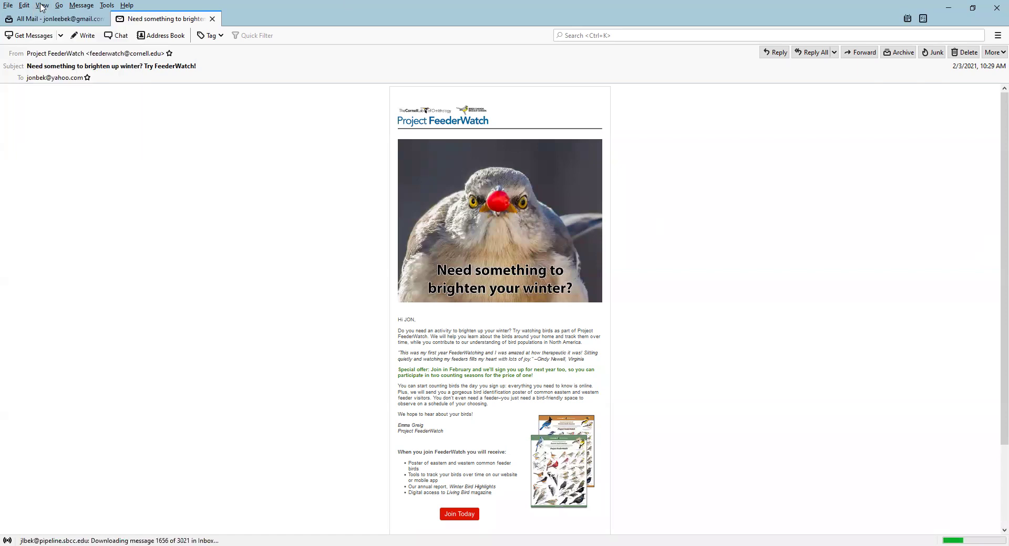
{"action": "left_click", "coordinate": [41, 6]}
{"action": "mouse_move", "coordinate": [59, 117]}
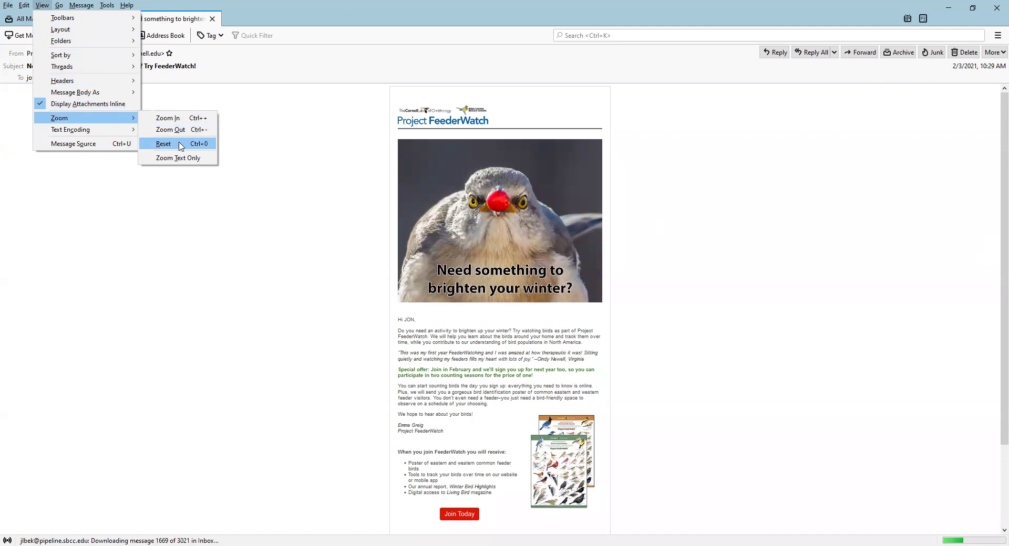
{"action": "left_click", "coordinate": [180, 145]}
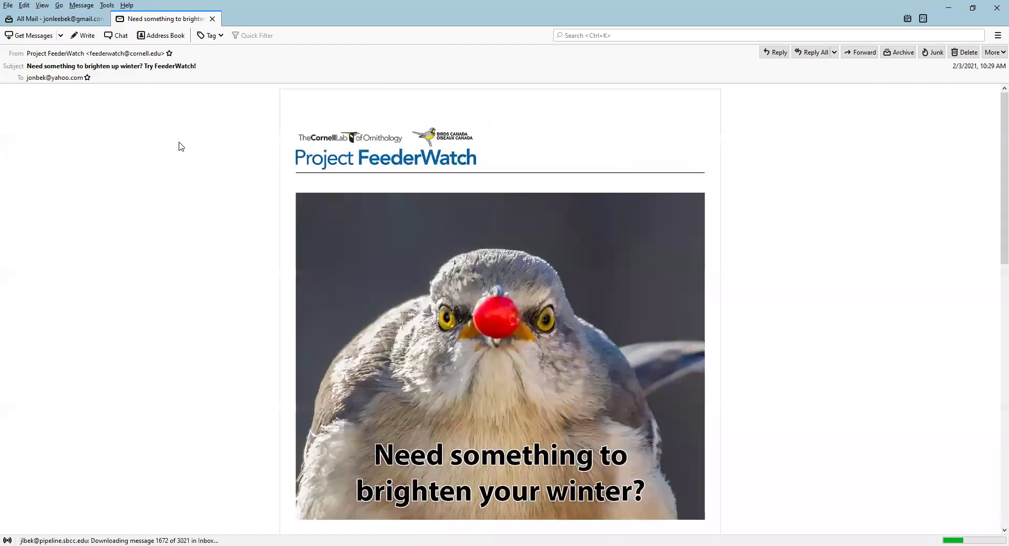